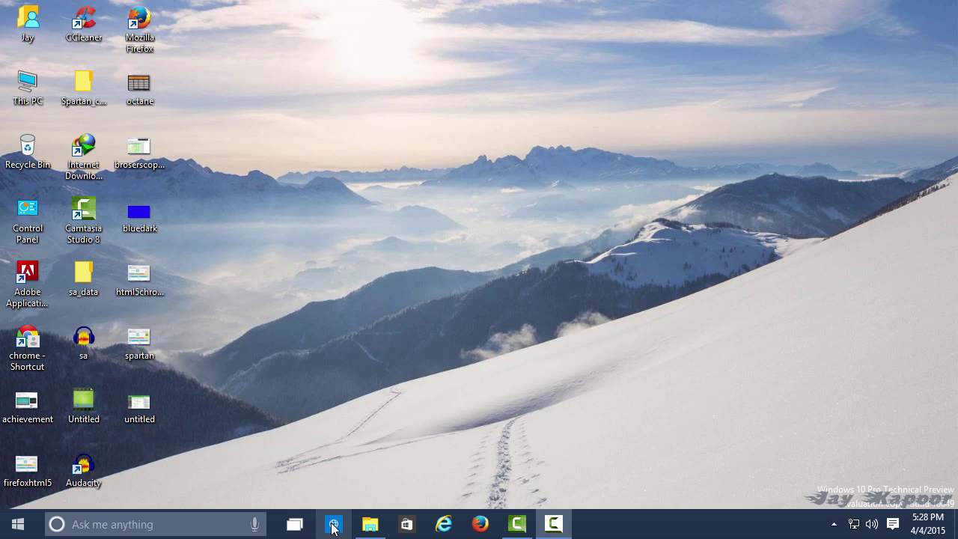
- Launch Spartan, open Google Maps on New Delhi beside a new tab, and dismiss the promo bar
click(334, 526)
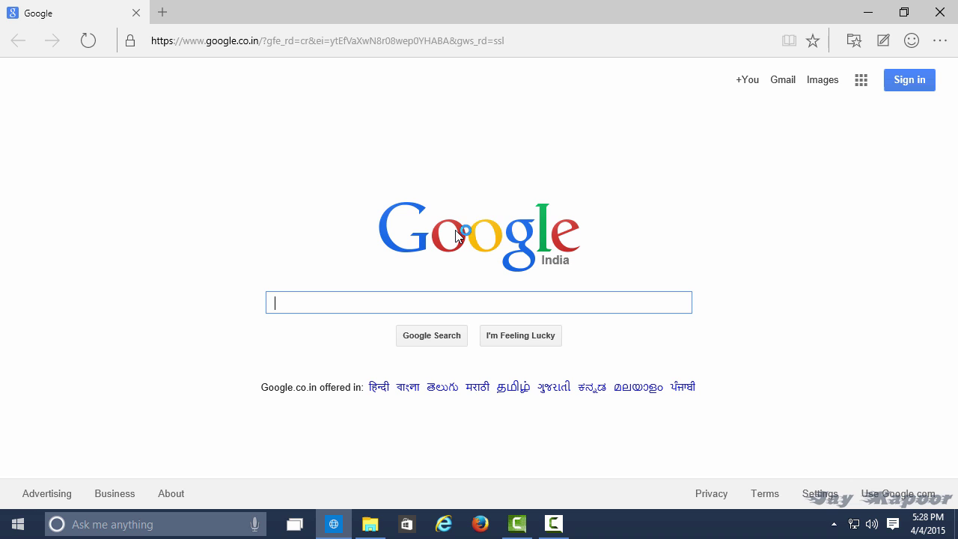
click(860, 81)
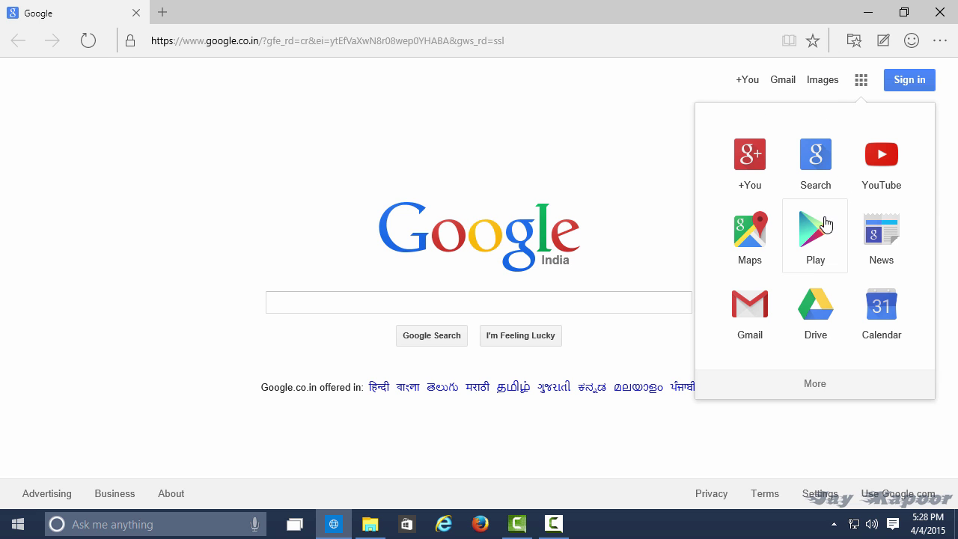
click(765, 240)
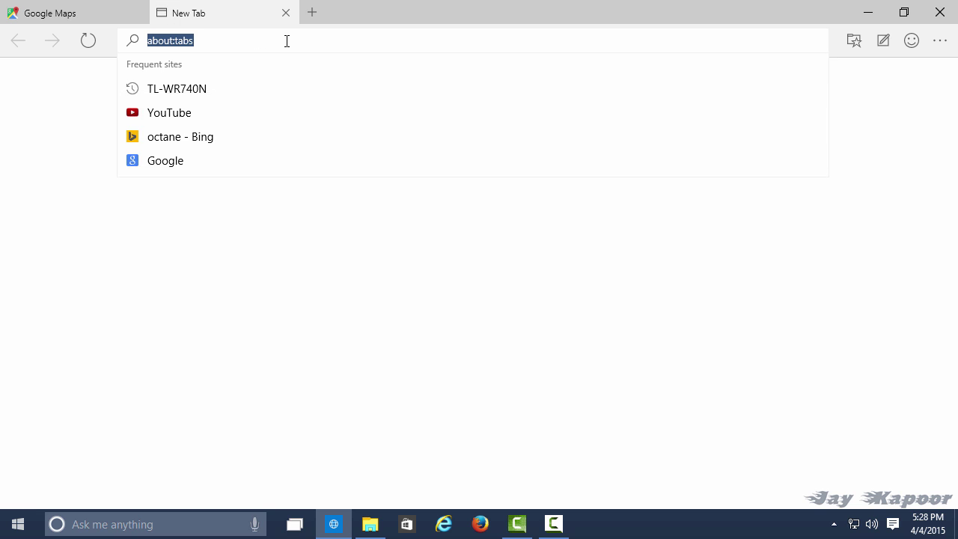
click(144, 9)
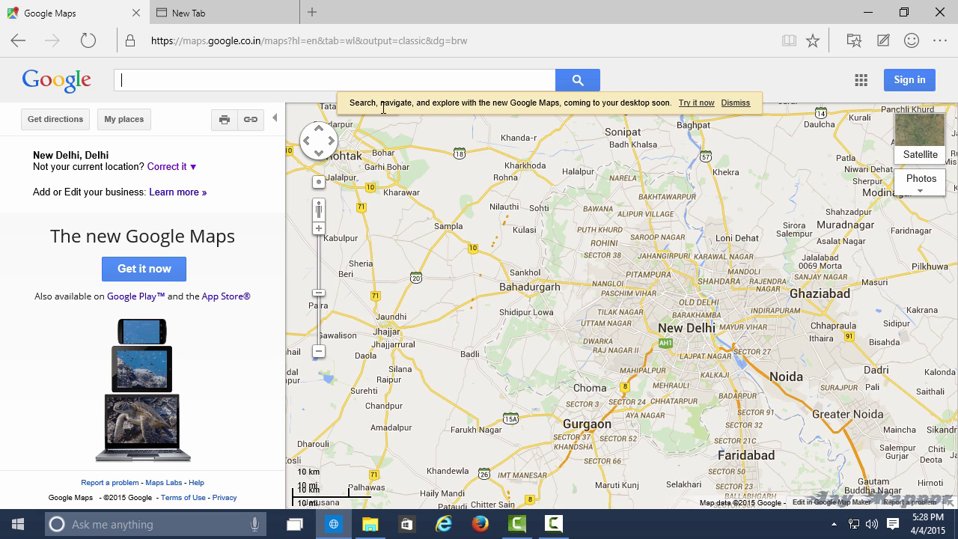
click(737, 104)
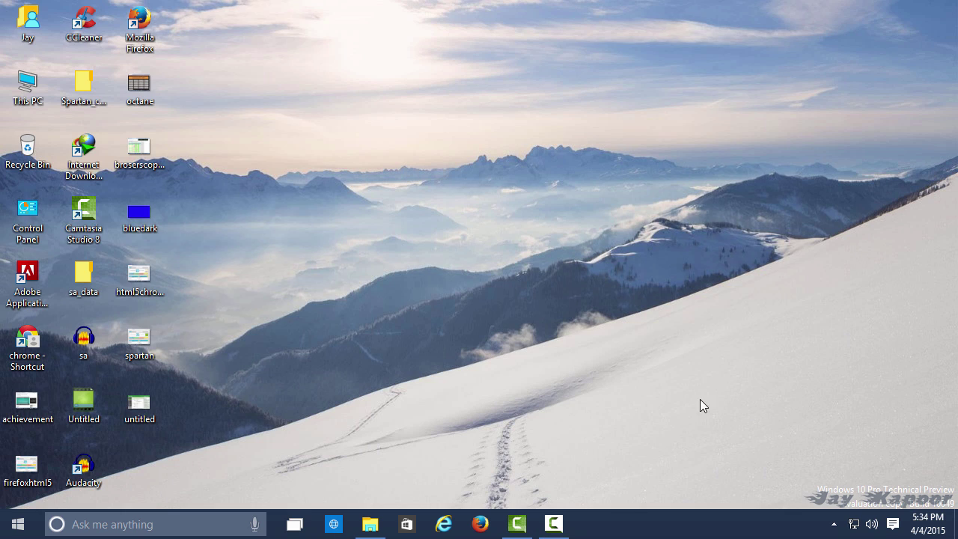
- Open Windows Settings maximized and go to Update & recovery
click(18, 524)
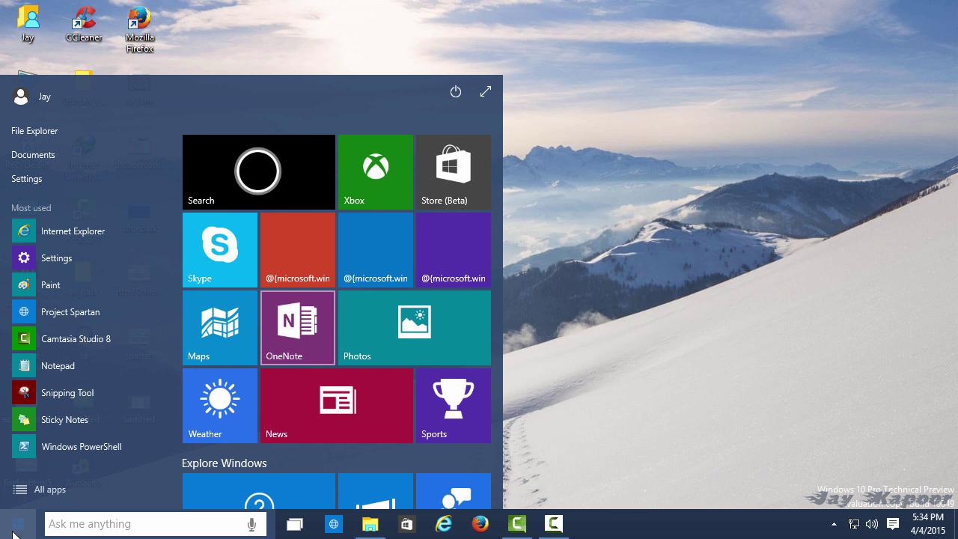
click(44, 180)
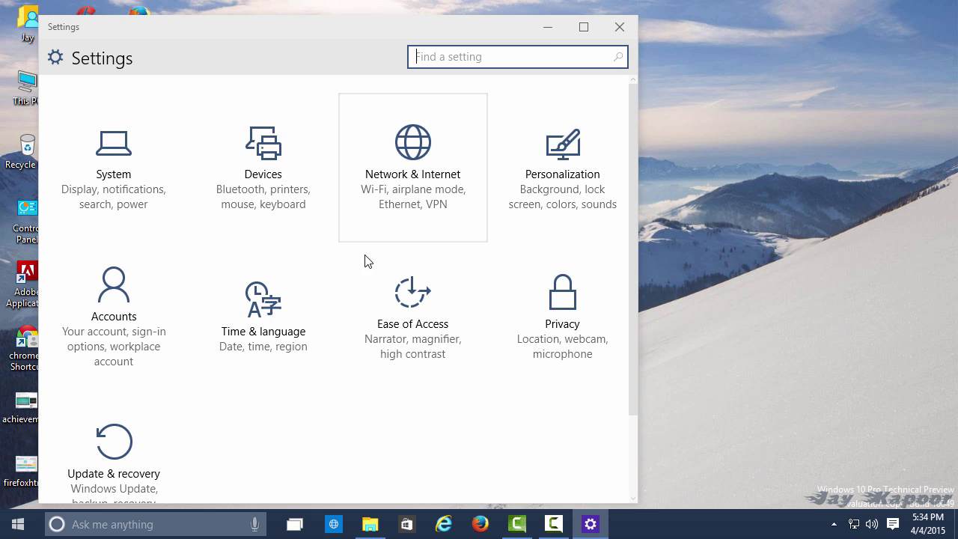
scroll(295, 349, down, 2)
scroll(295, 356, up, 2)
scroll(380, 297, down, 2)
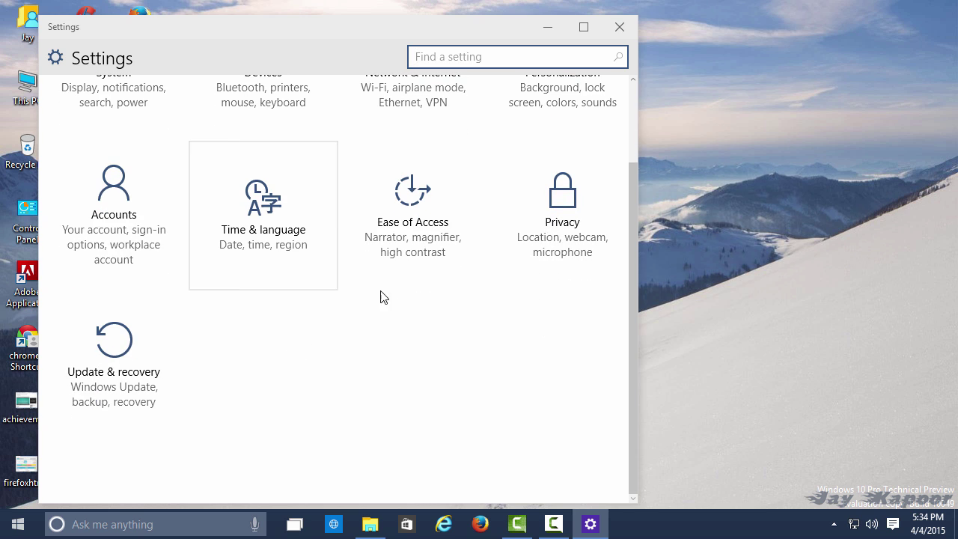
click(584, 26)
click(663, 303)
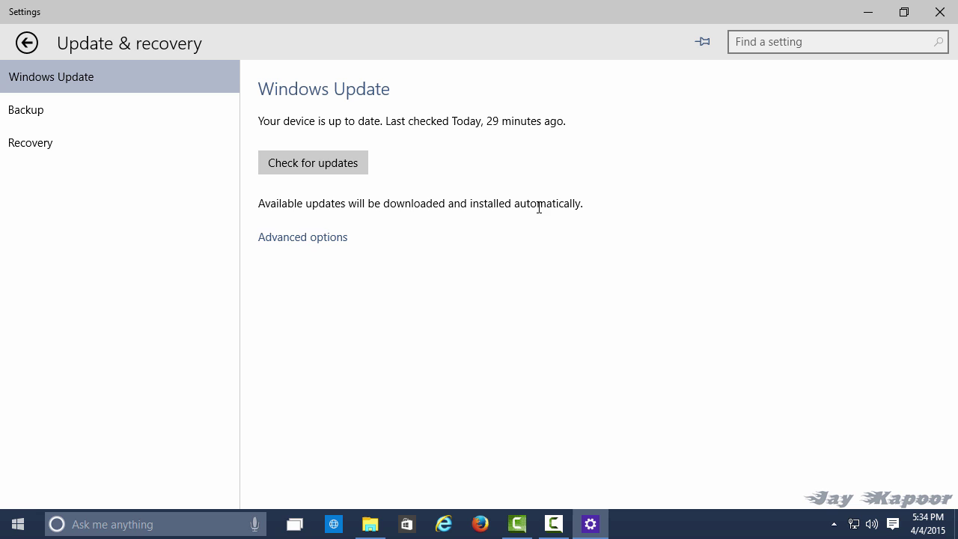
- In advanced Windows Update options, change preview builds from Slow to Fast
click(316, 238)
scroll(317, 241, down, 1)
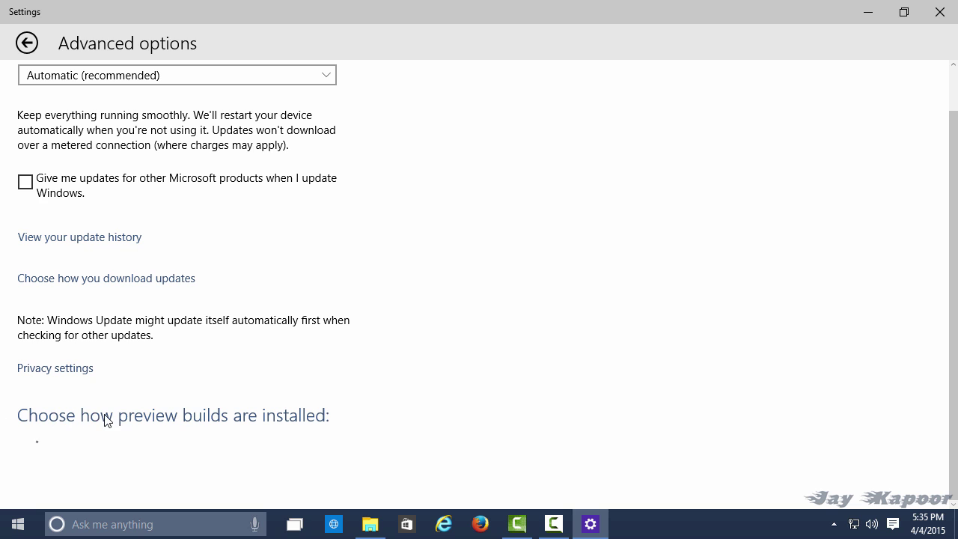
scroll(346, 399, down, 2)
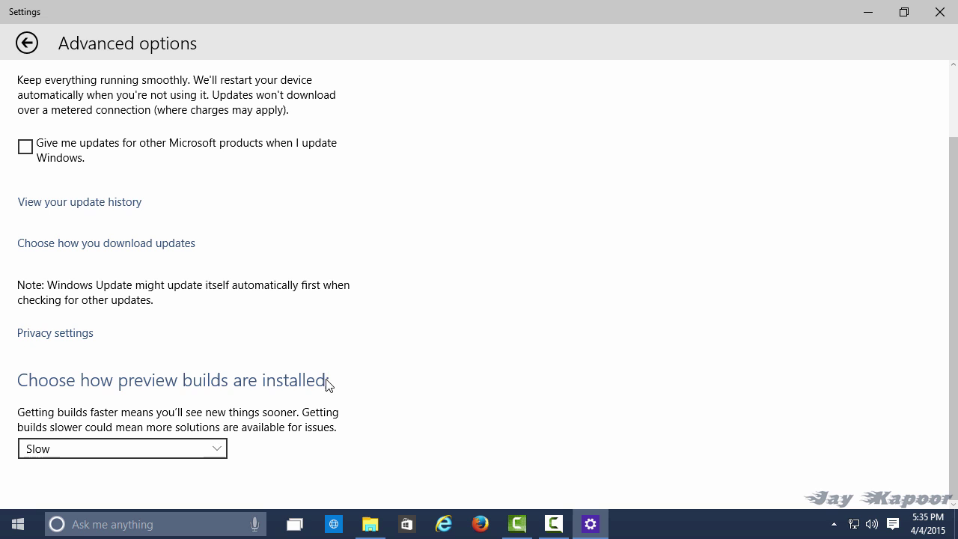
click(109, 455)
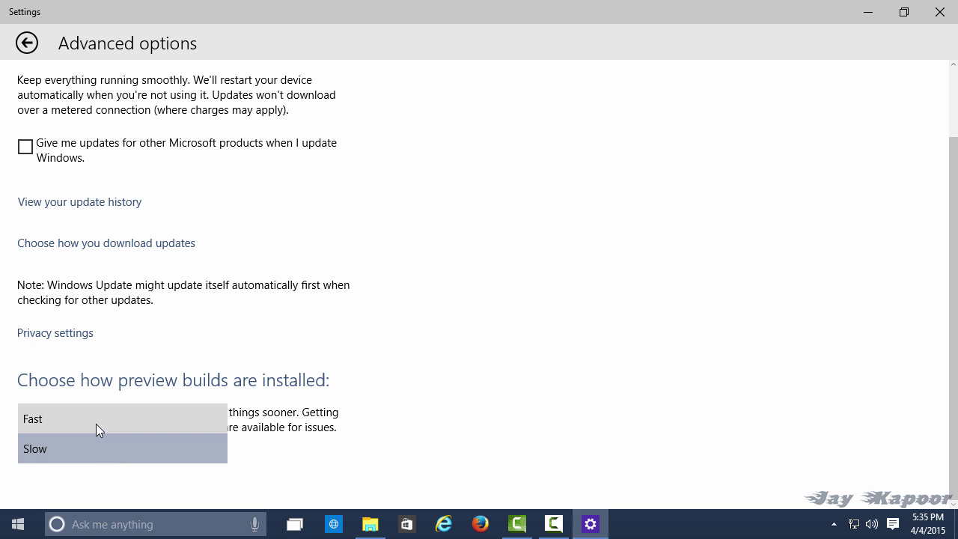
click(95, 423)
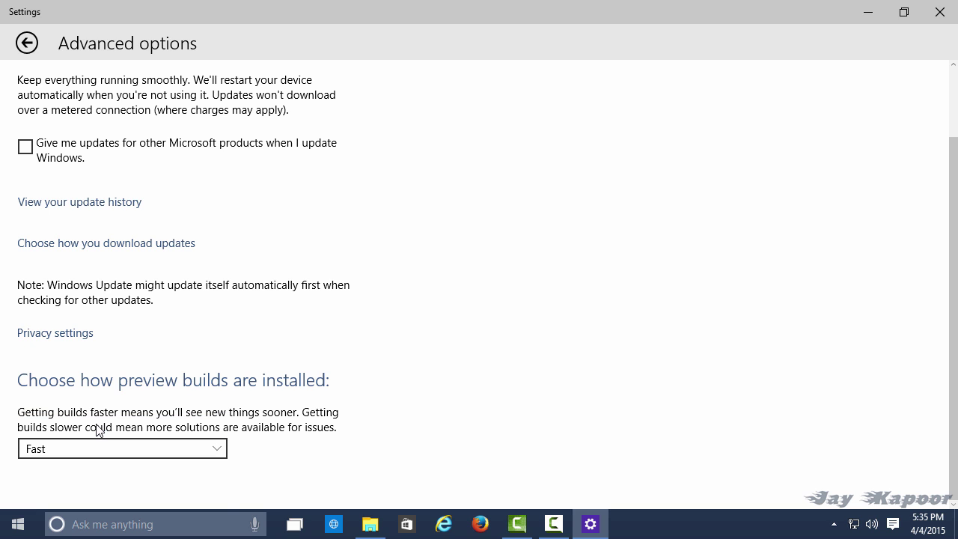
scroll(96, 429, up, 2)
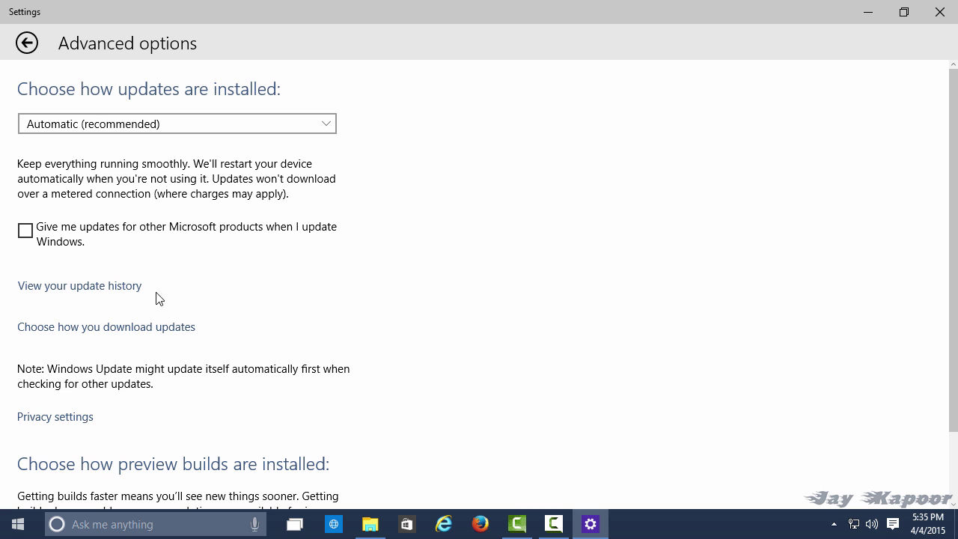
- Check for updates on the Windows Update page so build 10049 begins downloading
click(27, 43)
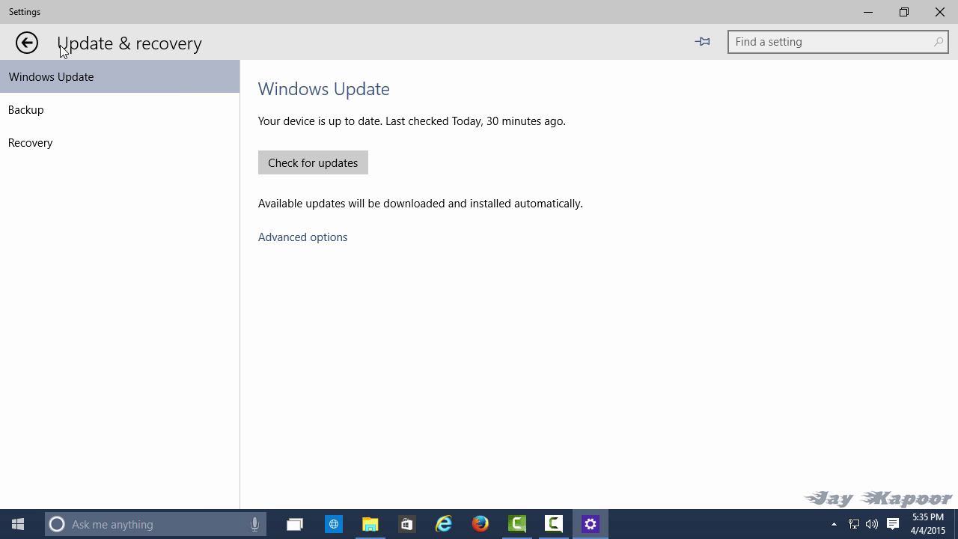
click(330, 168)
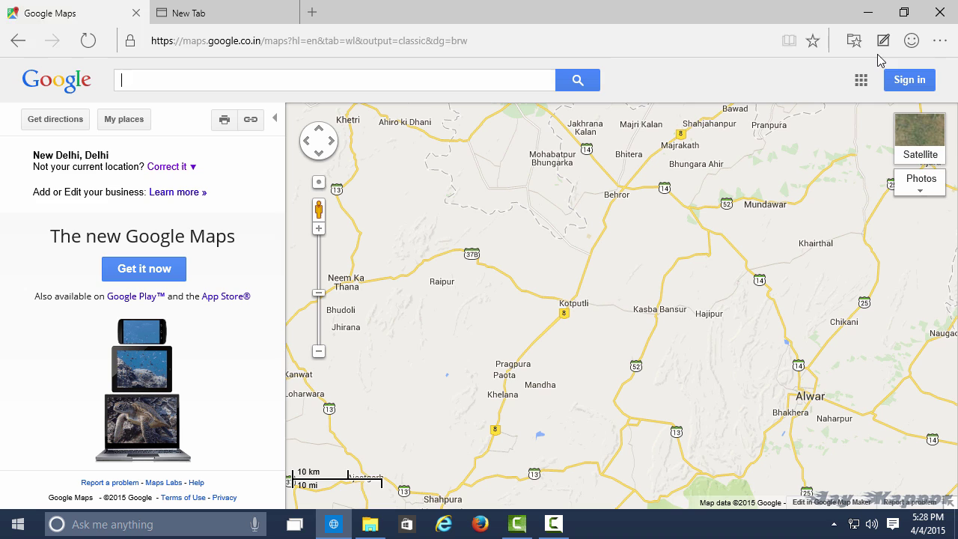
- Start a web note on the map with ink and highlighter strokes near Behror, Raipur and Khetri
click(878, 38)
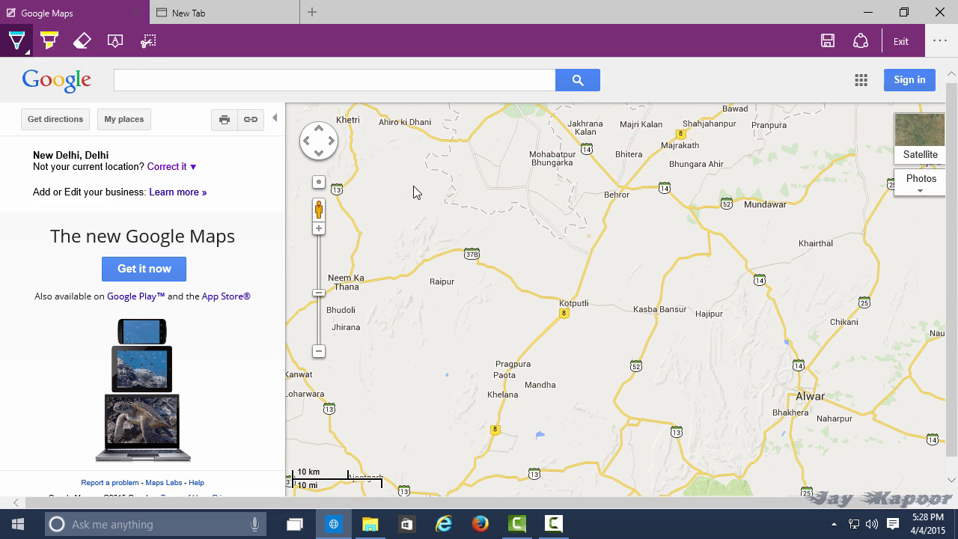
mouse_move(508, 240)
mouse_down()
mouse_move(602, 217)
mouse_move(596, 265)
mouse_move(581, 222)
mouse_up()
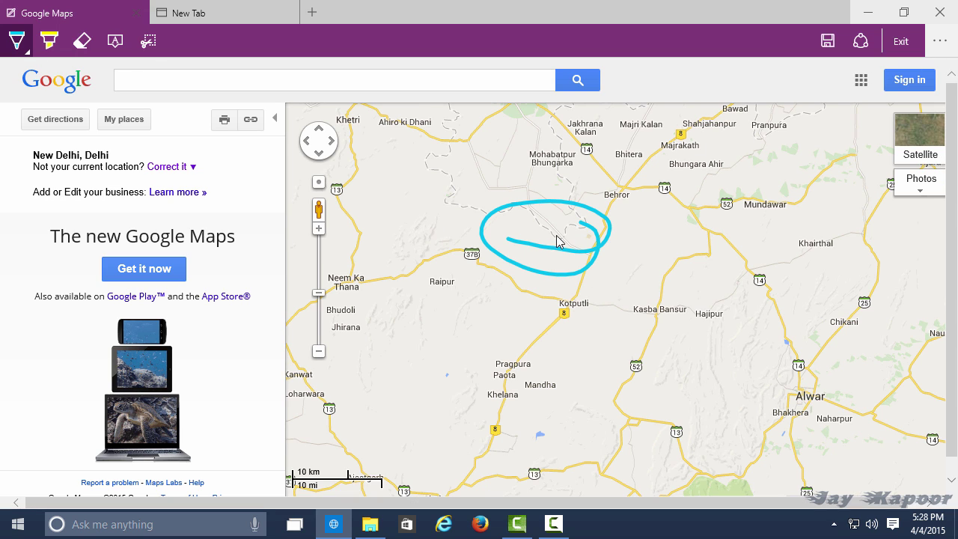
click(49, 40)
mouse_move(515, 268)
mouse_down()
mouse_move(740, 335)
mouse_move(449, 317)
mouse_move(544, 382)
mouse_up()
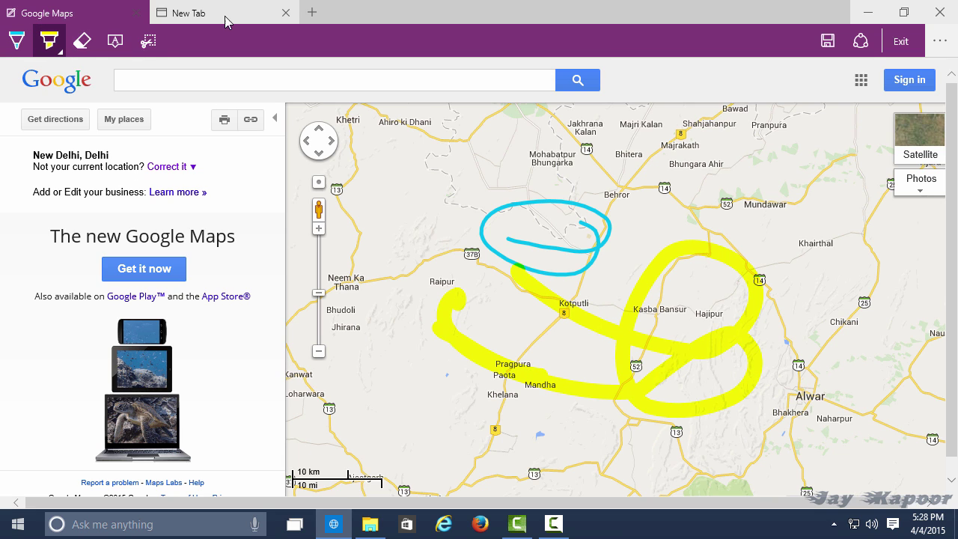
click(81, 41)
drag(345, 155, 471, 233)
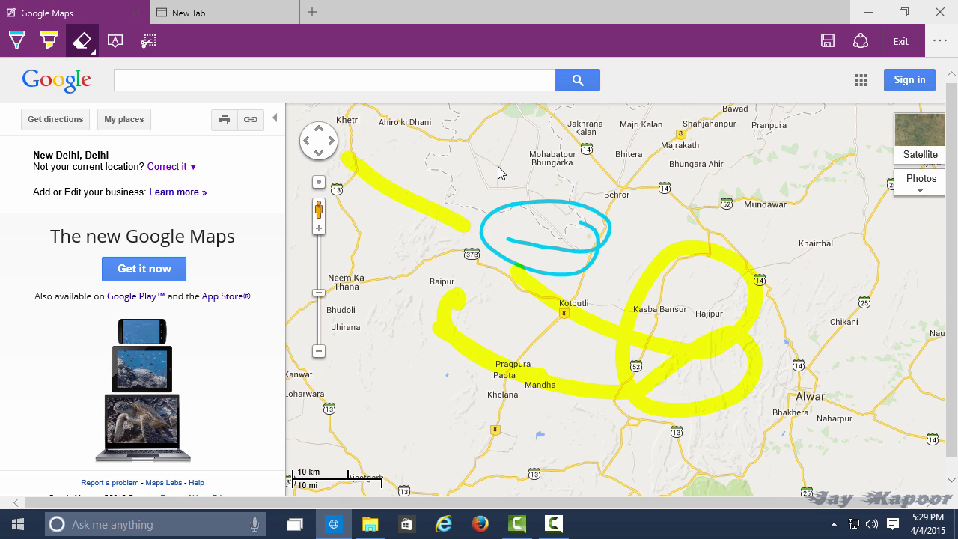
mouse_move(497, 161)
mouse_down()
mouse_move(438, 154)
mouse_move(490, 267)
mouse_up()
- Clear all ink, circle Raipur in magenta, then reopen Spartan on the Google India home page
click(95, 51)
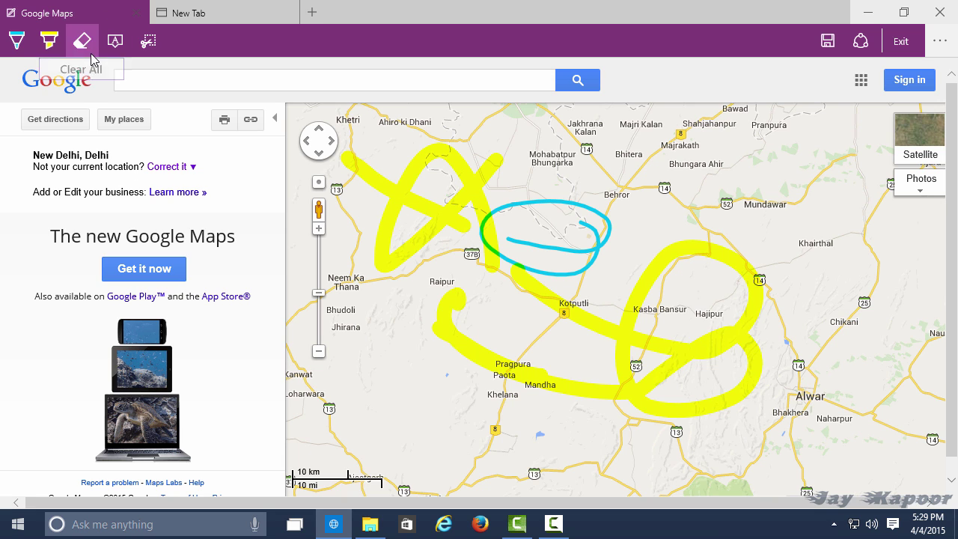
click(84, 67)
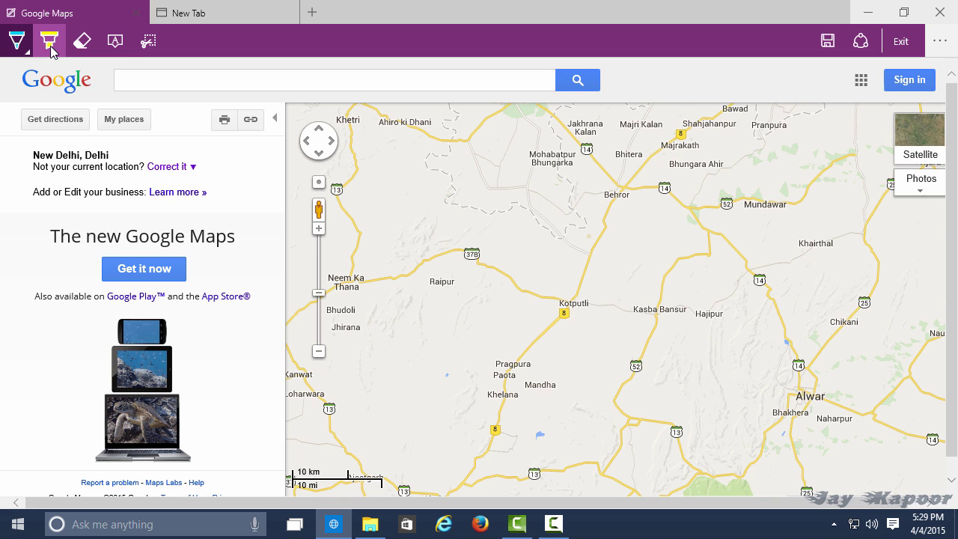
click(12, 45)
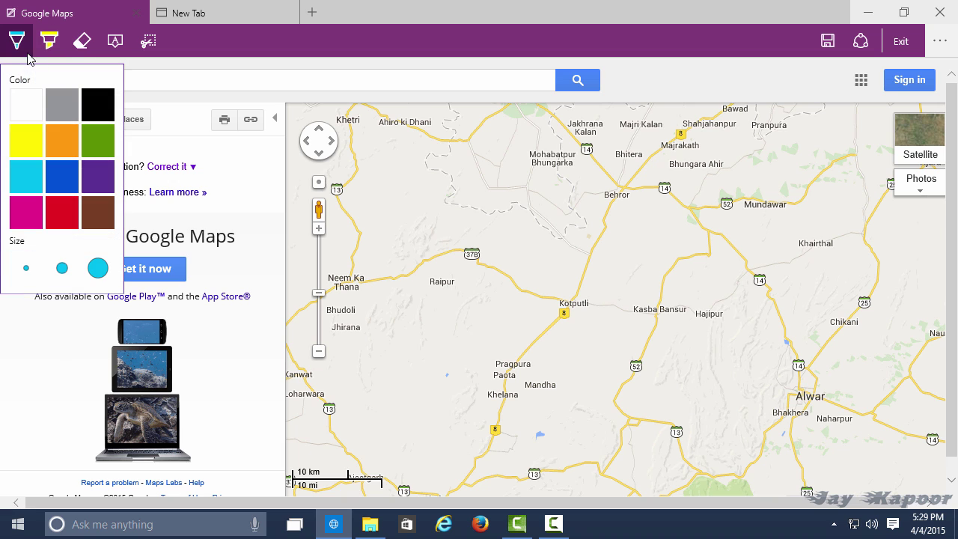
click(27, 213)
mouse_move(350, 227)
mouse_down()
mouse_move(528, 211)
mouse_move(516, 238)
mouse_move(474, 264)
mouse_up()
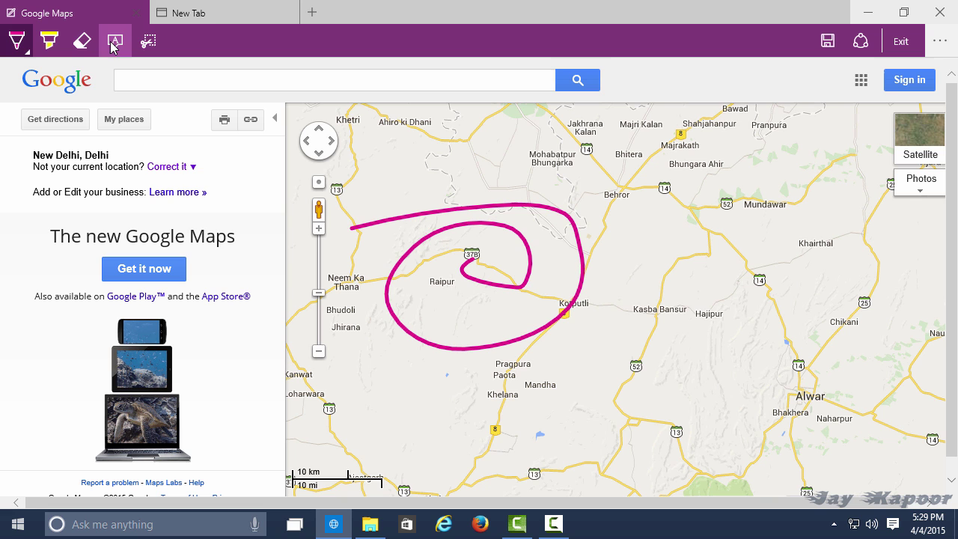
click(148, 41)
click(334, 524)
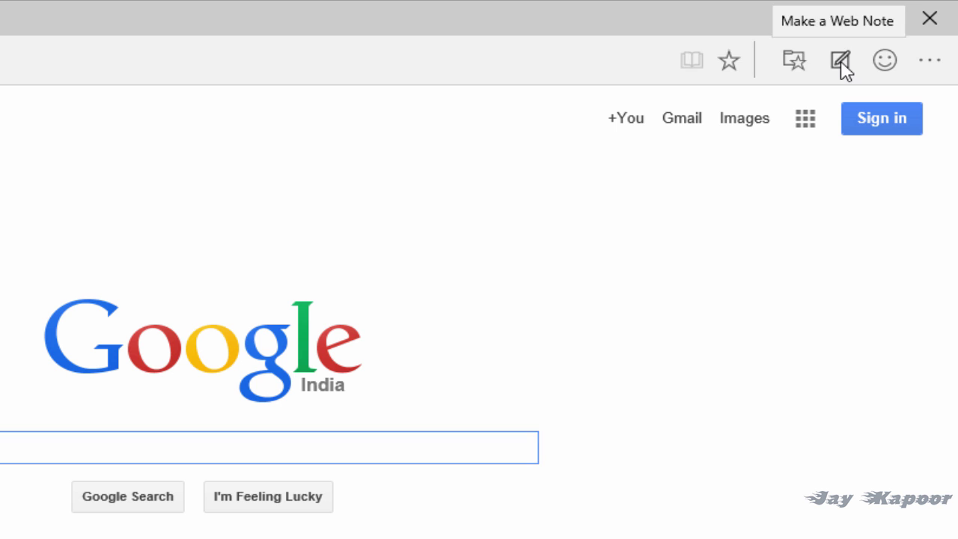
- Start a web note and draw a cyan loop around the Google logo
click(841, 61)
drag(2, 265, 144, 260)
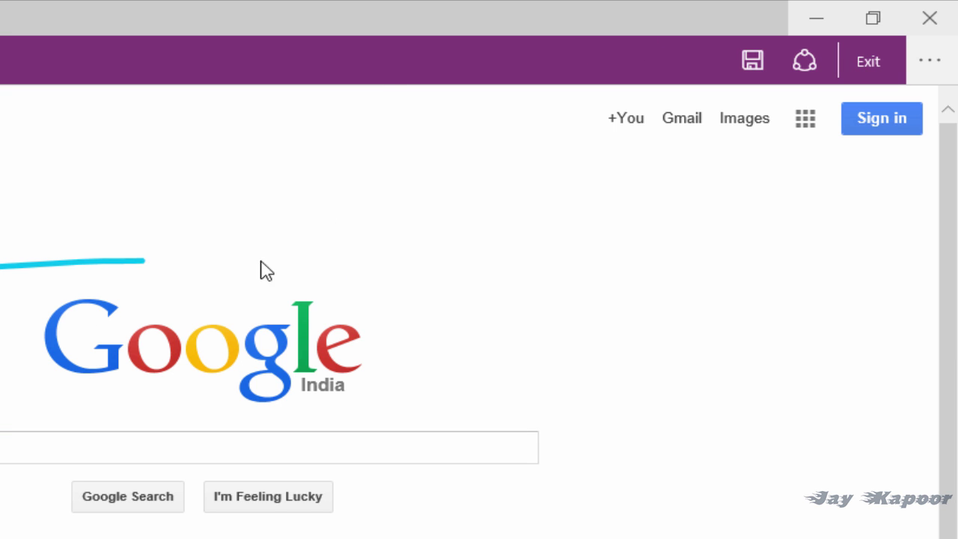
mouse_move(267, 271)
mouse_down()
mouse_move(434, 382)
mouse_move(30, 359)
mouse_move(20, 263)
mouse_up()
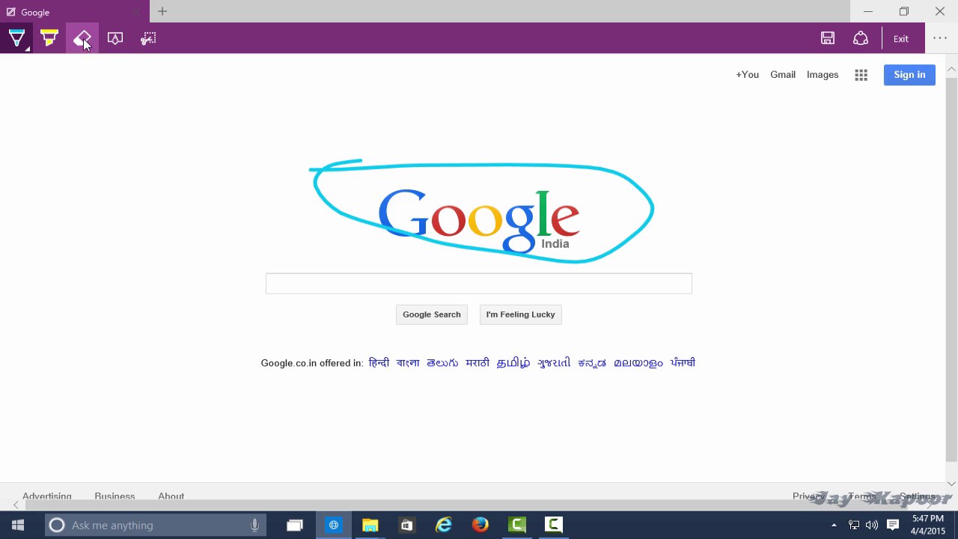
click(148, 38)
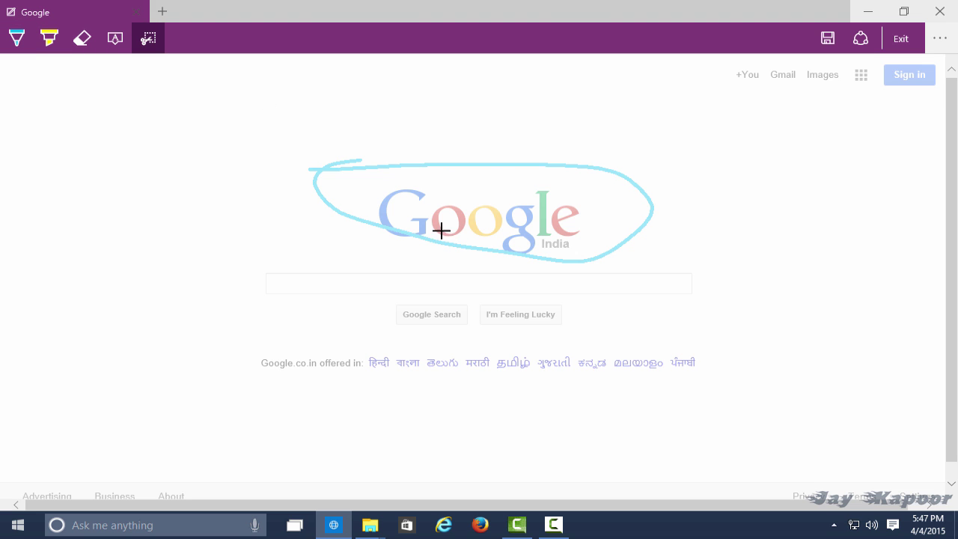
- Attach a typed note reading 'make this image big' to the Google logo
click(114, 39)
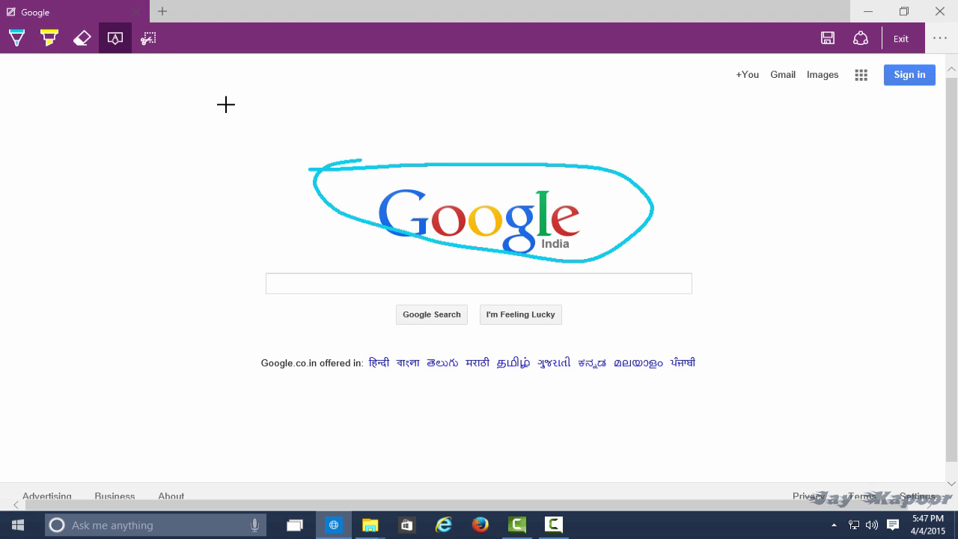
click(369, 229)
text(make t)
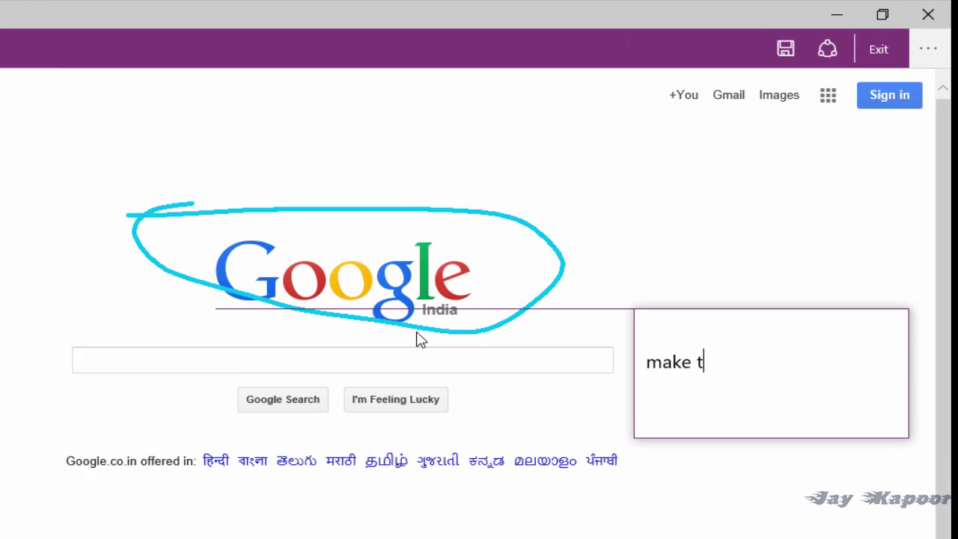
key(BackSpace)
text(ima)
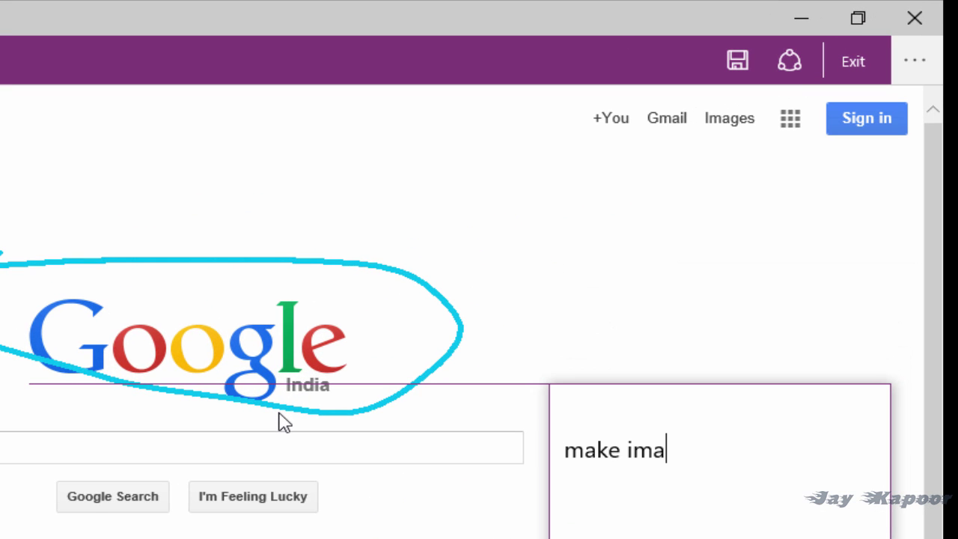
key(BackSpace)
key(BackSpace)
key(BackSpace)
text(this)
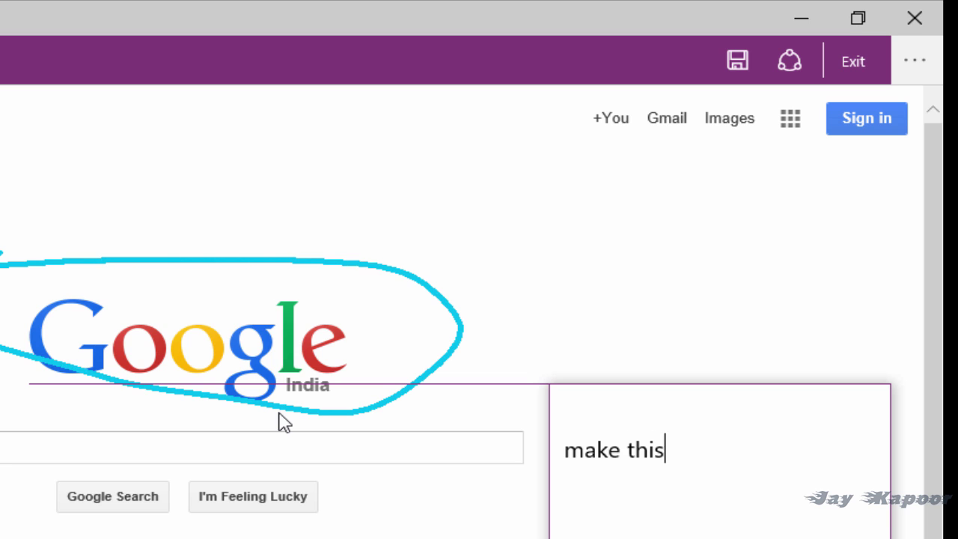
text( image big)
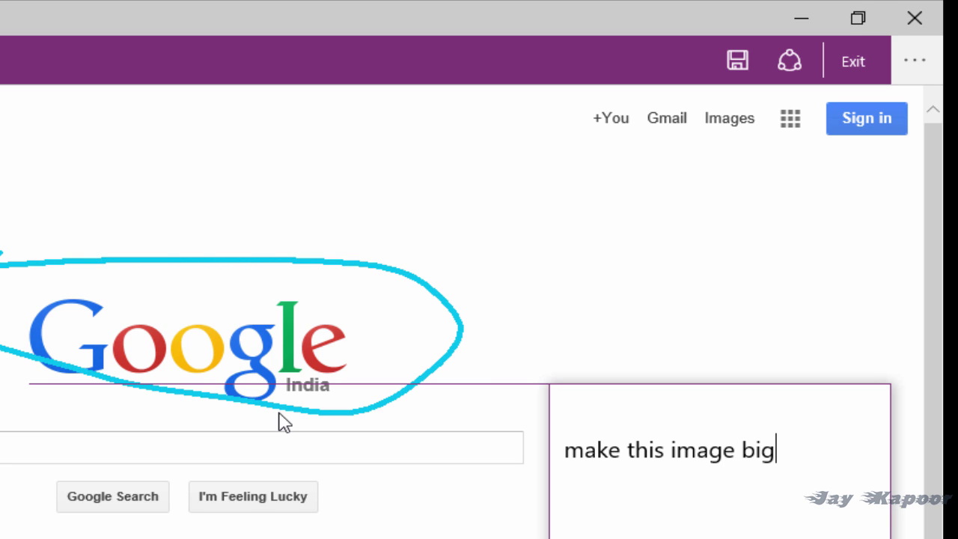
key(Return)
key(Escape)
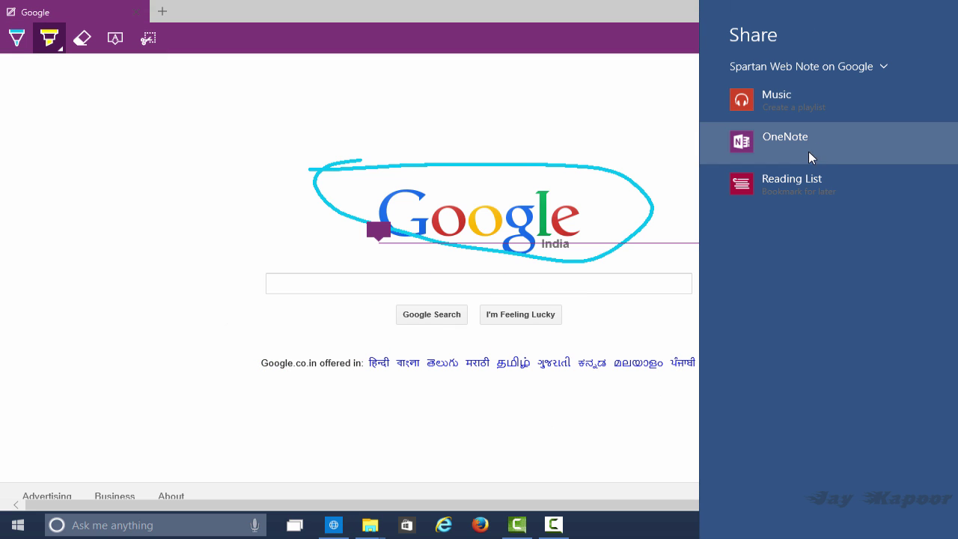
- Share the web note to OneNote, then reopen 'Web Notes on Google' from Favorites
click(805, 147)
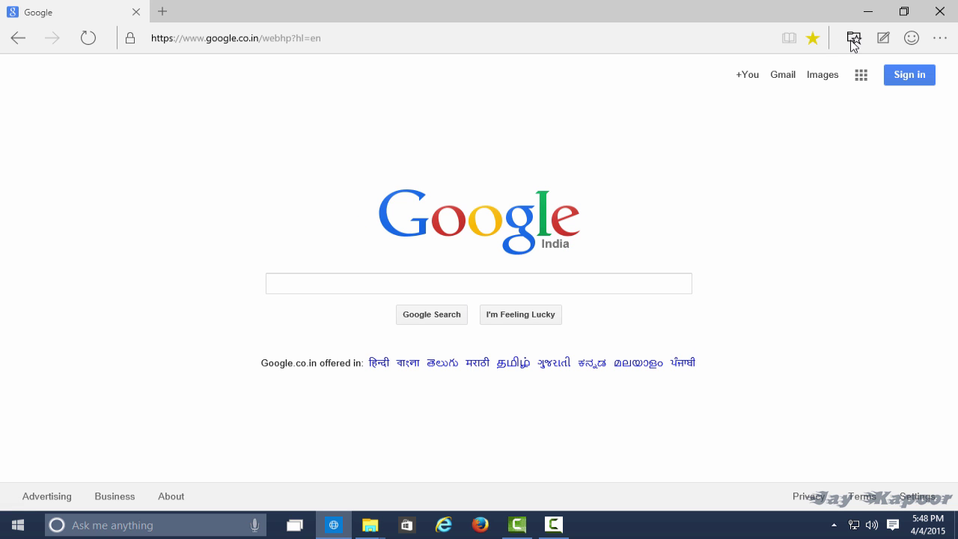
click(853, 38)
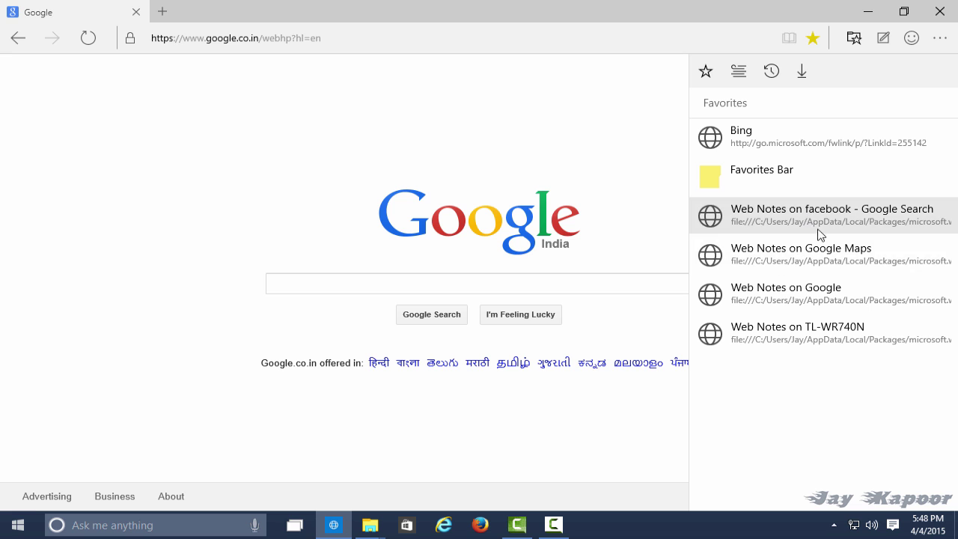
click(829, 293)
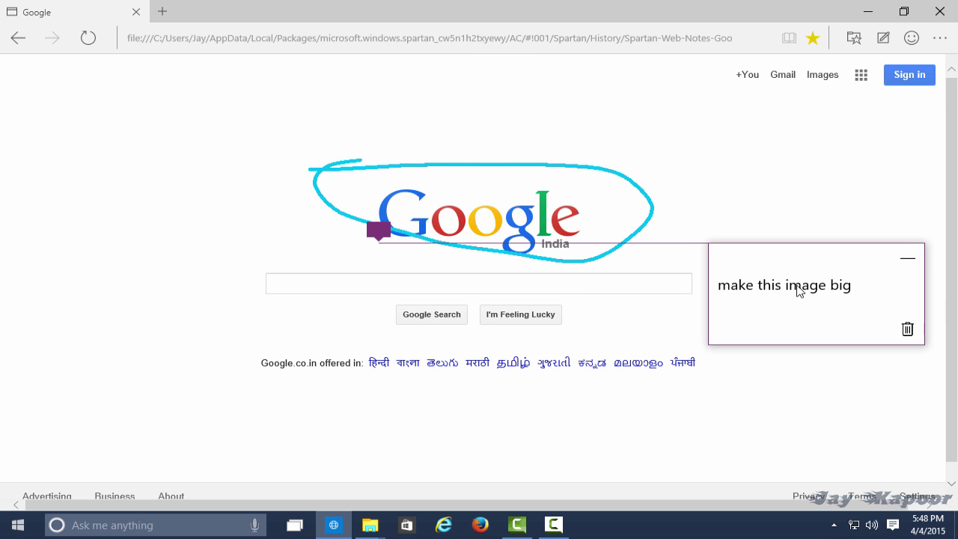
scroll(452, 282, down, 1)
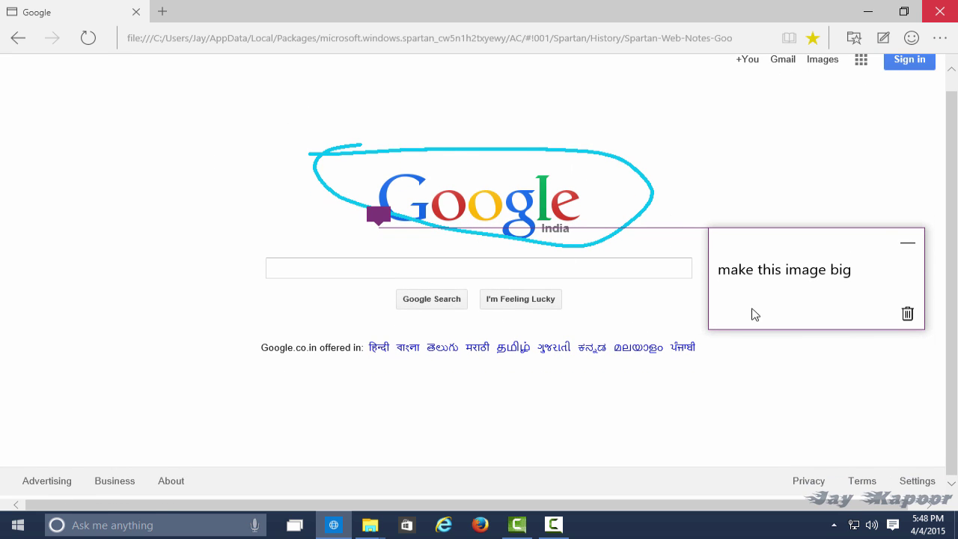
- Close Spartan, then subscribe to the channel and like the 'Giveaway 3 Teewe Devices! [OPEN]' video
click(939, 11)
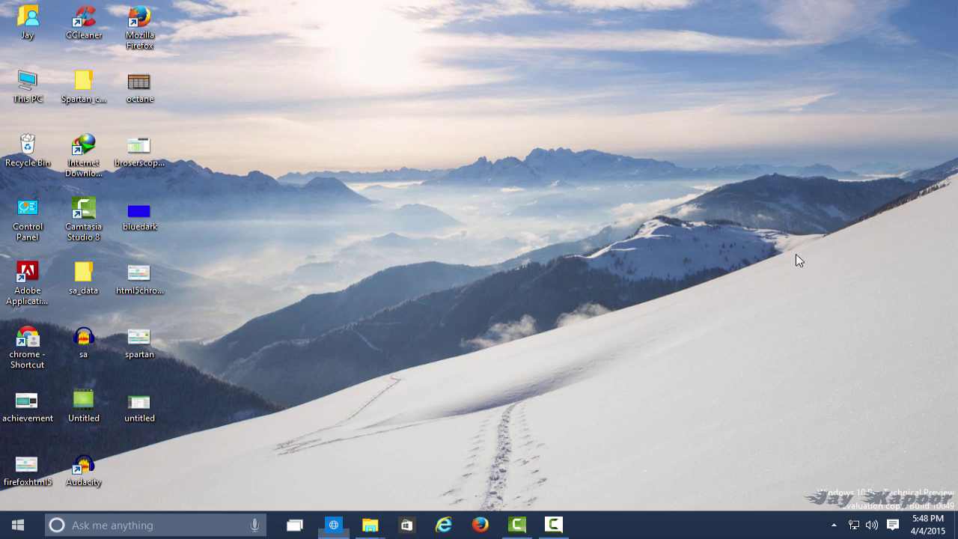
click(567, 531)
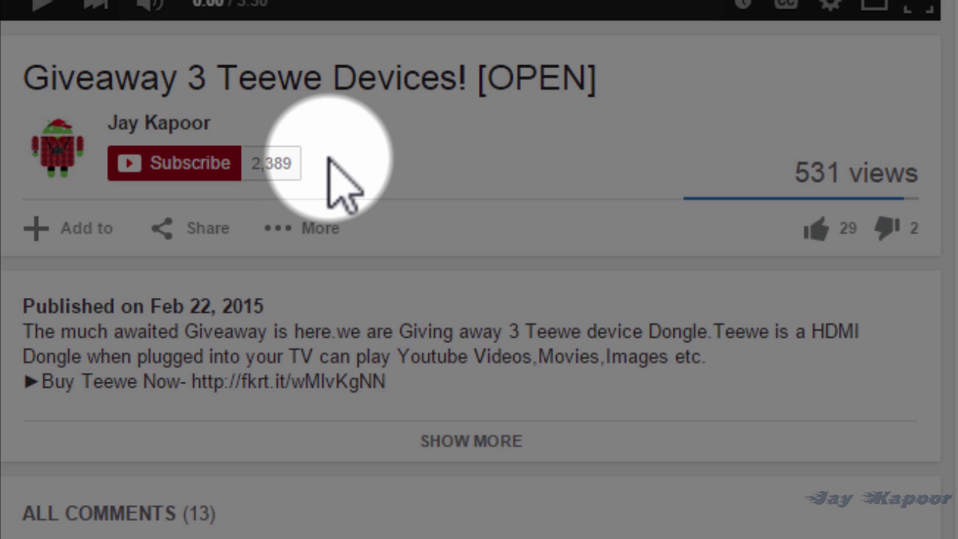
click(178, 172)
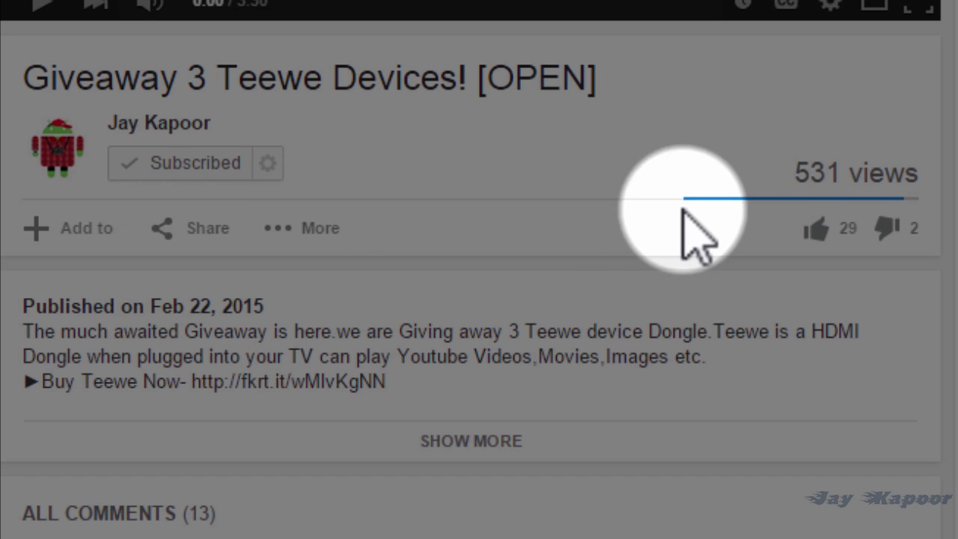
click(848, 247)
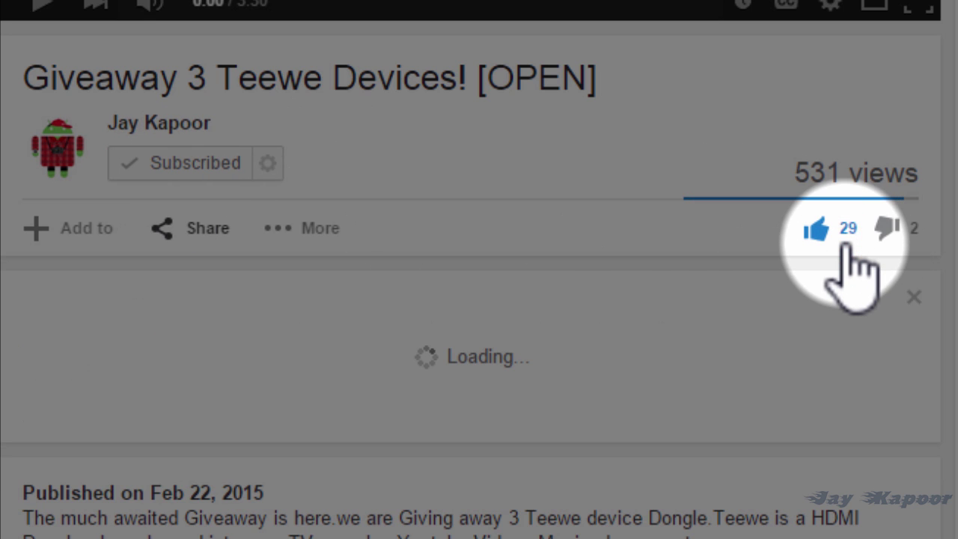